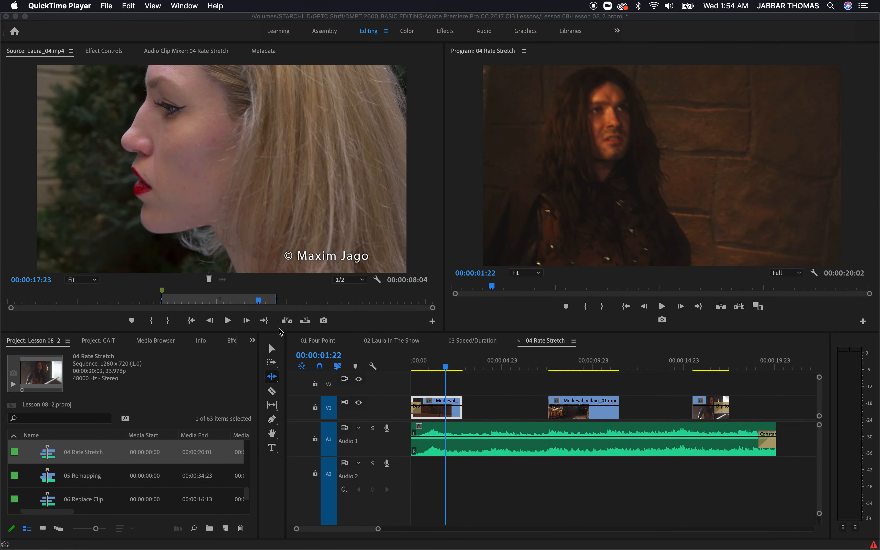
Activate the Rate Stretch tool in place of the Ripple Edit tool.
{"action": "left_click", "coordinate": [278, 384]}
{"action": "left_click", "coordinate": [278, 385]}
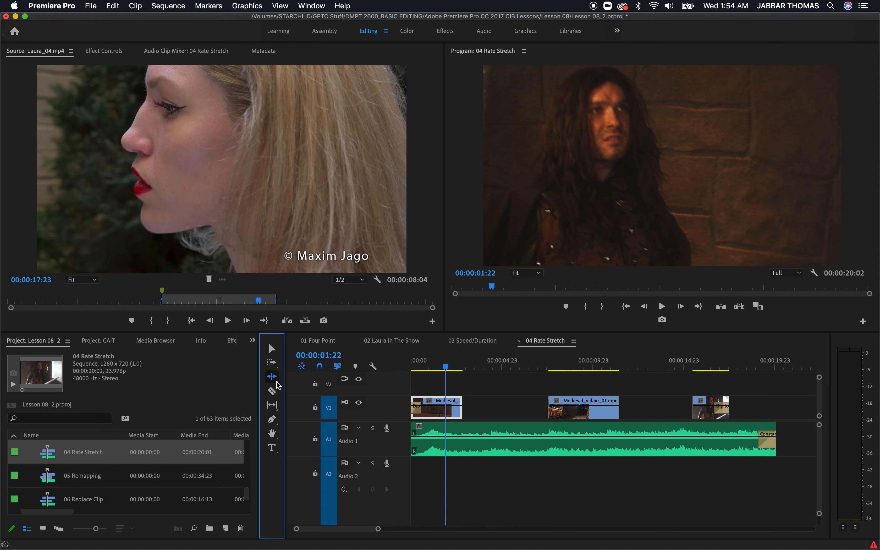
{"action": "left_click", "coordinate": [276, 381]}
{"action": "left_click", "coordinate": [276, 378]}
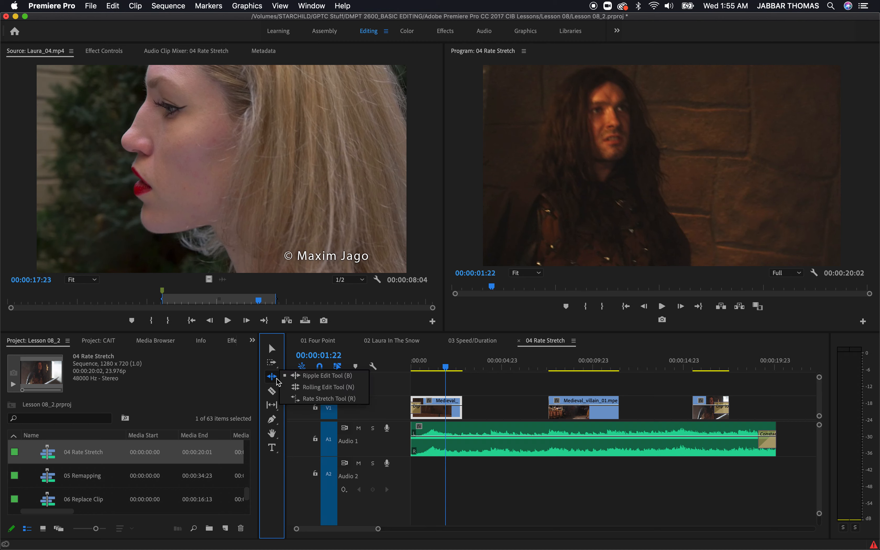
{"action": "left_click", "coordinate": [310, 399]}
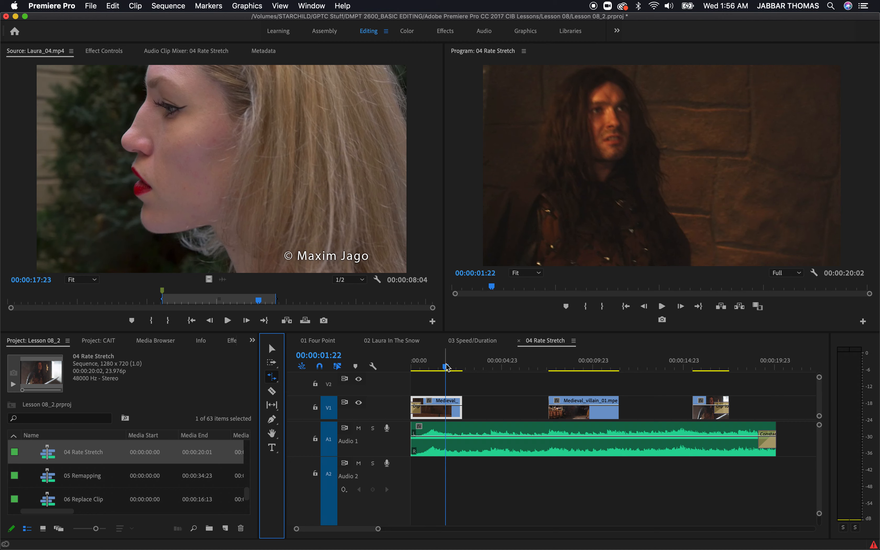
Play the 04 Rate Stretch sequence from its start to review the gaps between clips, and return the playhead near the beginning.
{"action": "left_click_drag", "start_coordinate": [446, 366], "coordinate": [390, 369]}
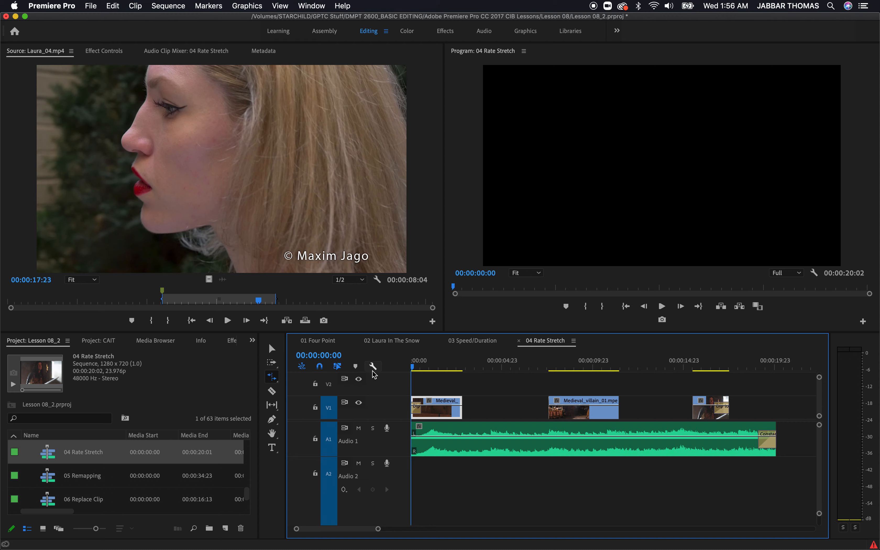
{"action": "key", "text": "space"}
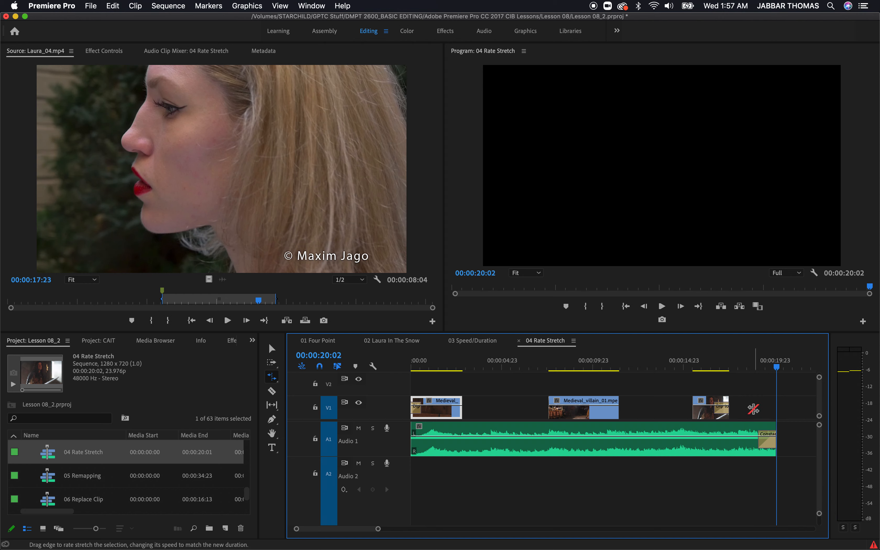
{"action": "left_click_drag", "start_coordinate": [511, 370], "coordinate": [418, 370]}
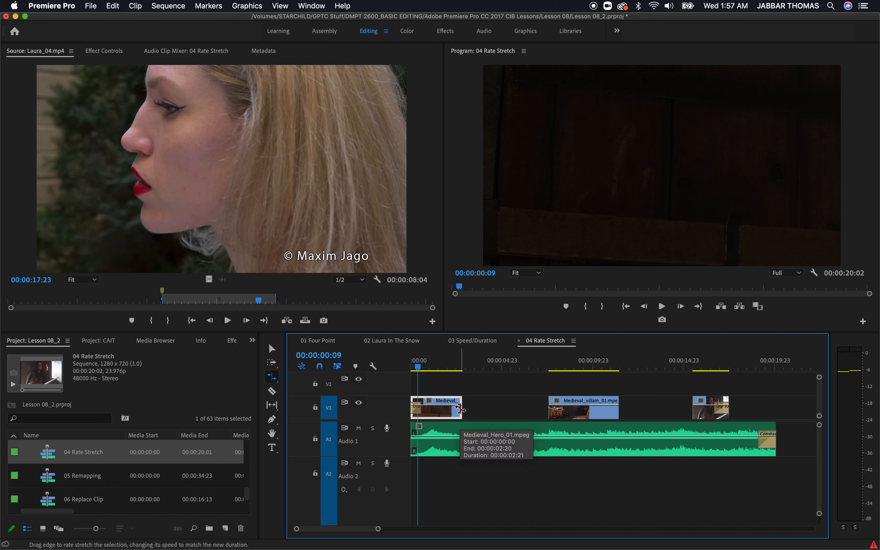
Rate-stretch the first Medieval_Hero_01.mpeg clip until its end meets the start of Medieval_villain_01.mpeg, and play the result.
{"action": "left_click_drag", "start_coordinate": [460, 408], "coordinate": [551, 403]}
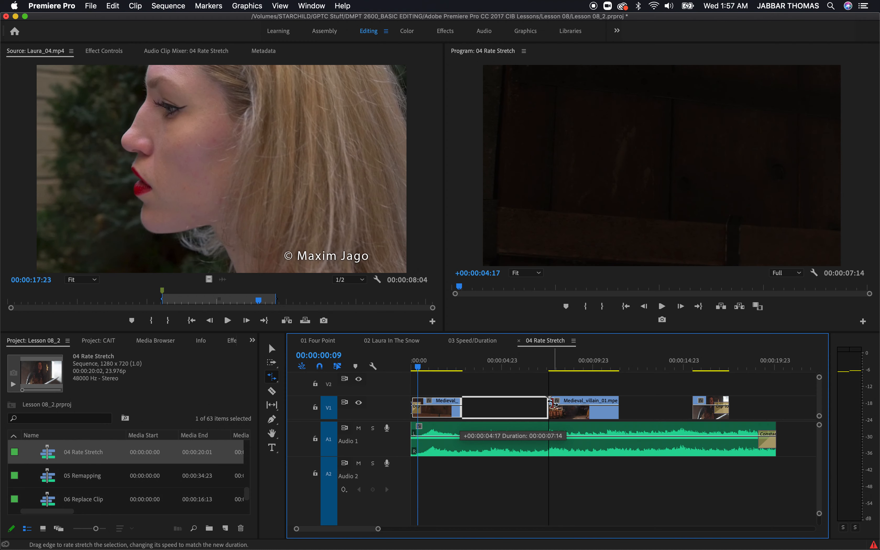
{"action": "left_click_drag", "start_coordinate": [553, 402], "coordinate": [549, 402]}
{"action": "key", "text": "space"}
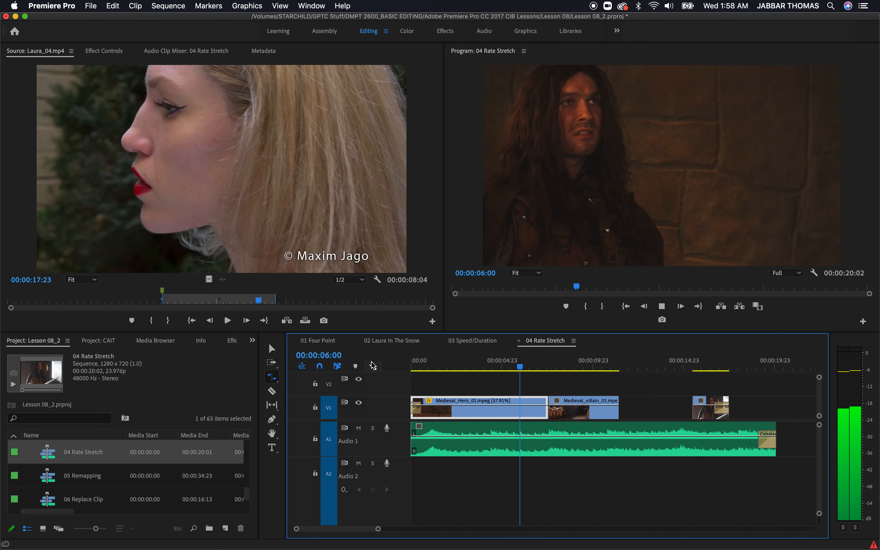
{"action": "key", "text": "space"}
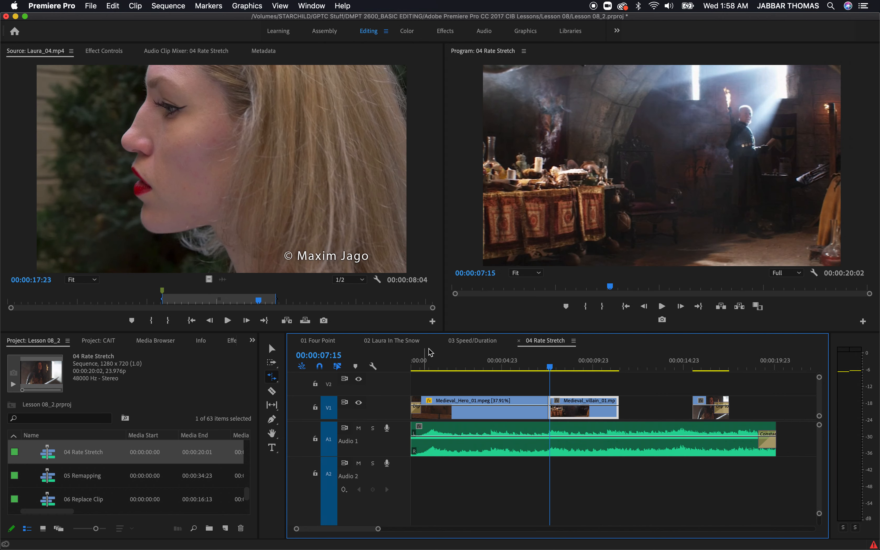
Compare the first clip's original and stretched speeds by undoing and redoing the stretch and playing each version from the start.
{"action": "left_click_drag", "start_coordinate": [435, 362], "coordinate": [356, 365]}
{"action": "key", "text": "space"}
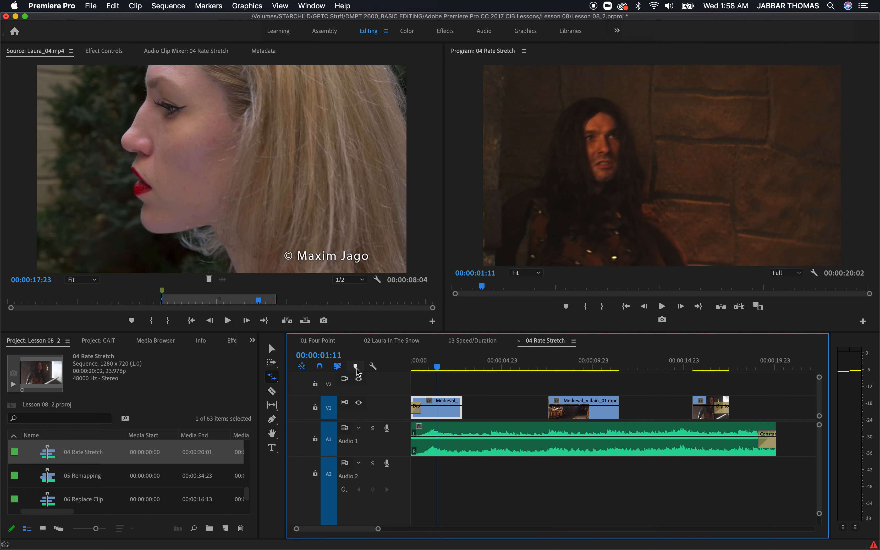
{"action": "key", "text": "super+z"}
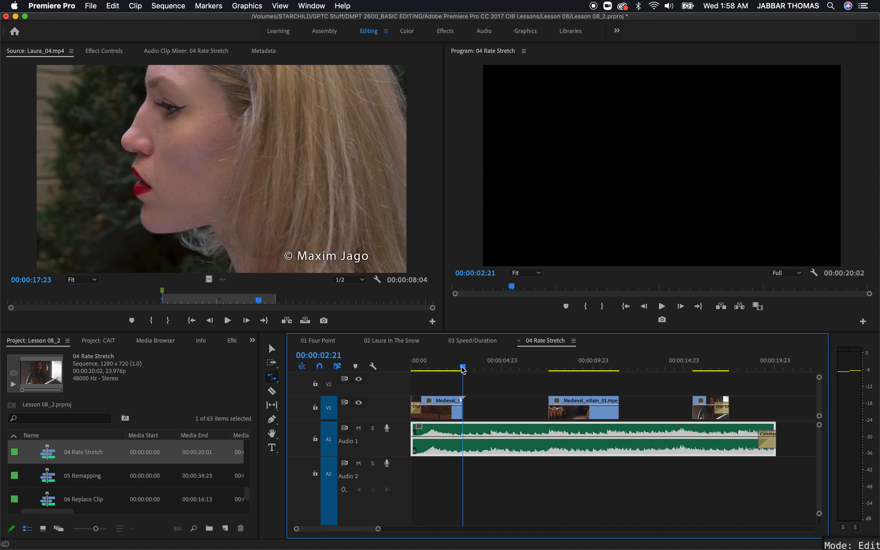
{"action": "left_click_drag", "start_coordinate": [463, 370], "coordinate": [388, 369]}
{"action": "key", "text": "super+shift+z"}
{"action": "key", "text": "space"}
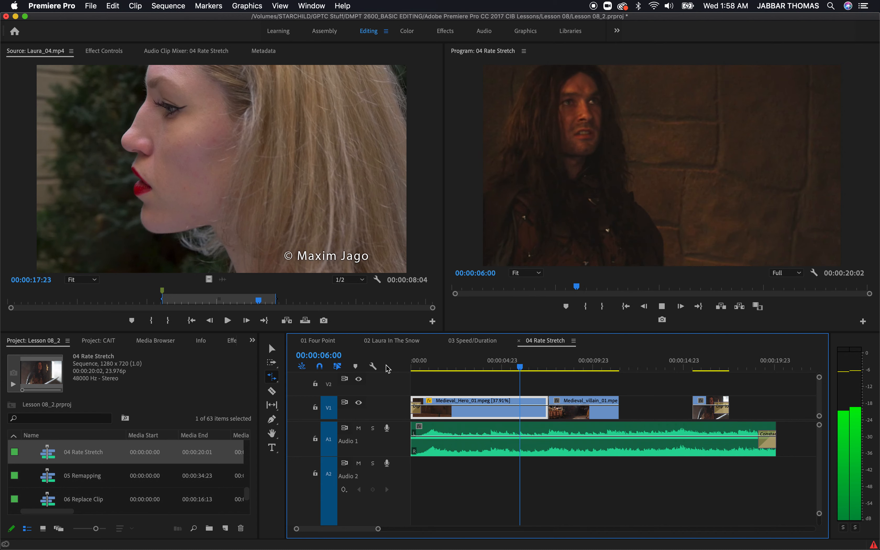
Replay the opening of the stretched first clip from the start of the sequence to judge its slow motion.
{"action": "left_click_drag", "start_coordinate": [528, 368], "coordinate": [544, 422]}
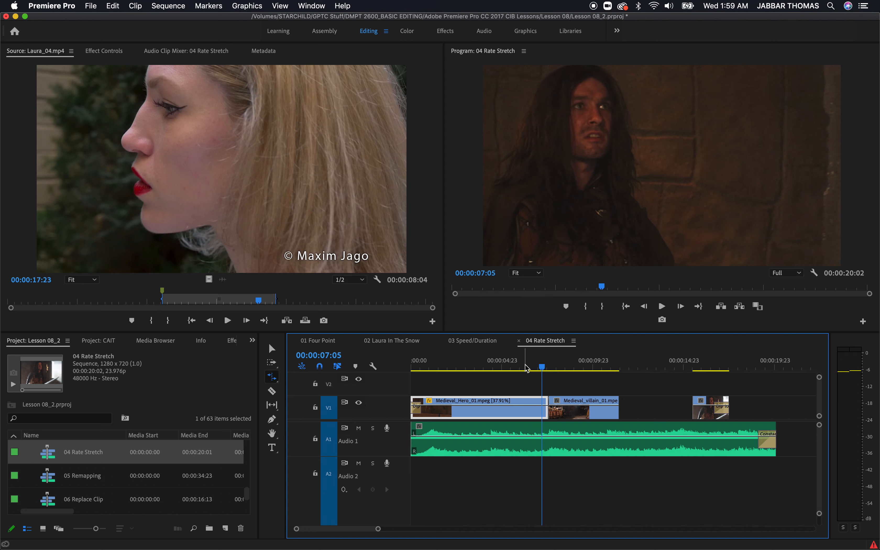
{"action": "left_click_drag", "start_coordinate": [527, 365], "coordinate": [399, 372]}
{"action": "key", "text": "space"}
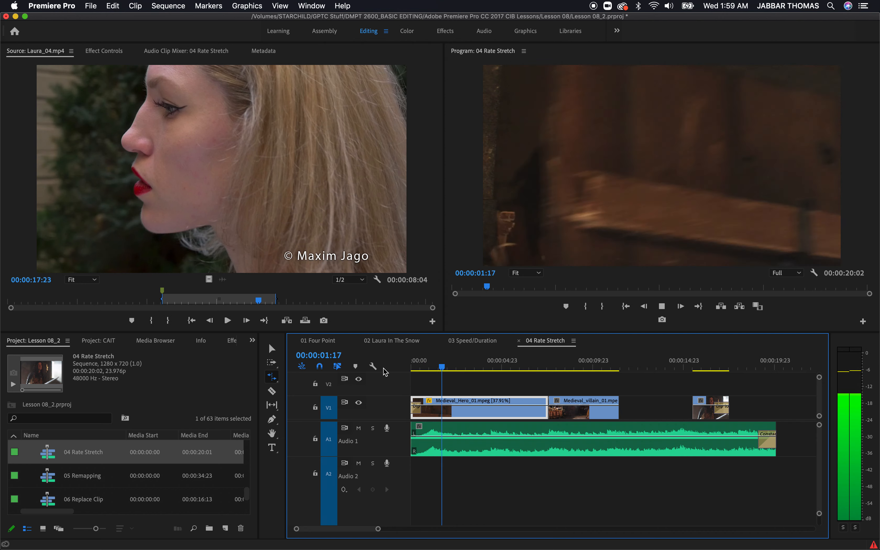
{"action": "key", "text": "space"}
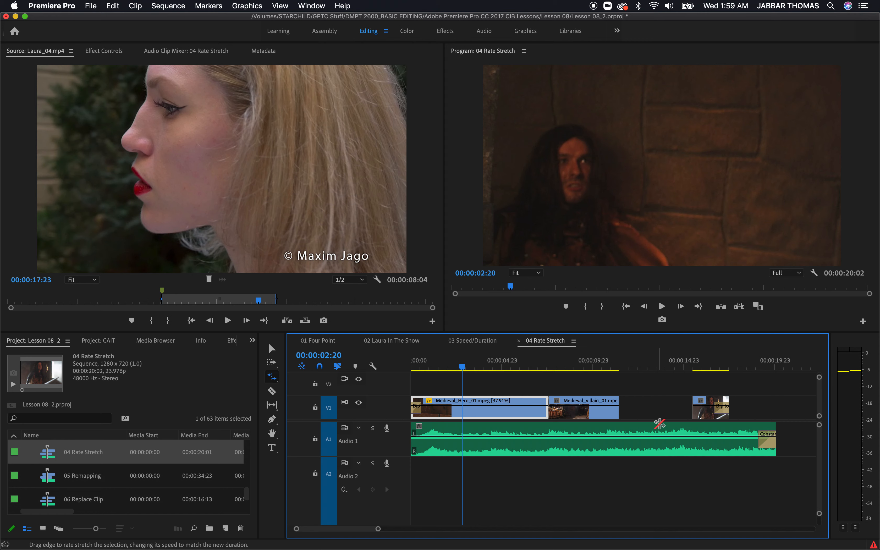
Rate-stretch Medieval_villain_01.mpeg until its end meets the third clip, and play it from the preceding cut.
{"action": "left_click_drag", "start_coordinate": [619, 407], "coordinate": [692, 407]}
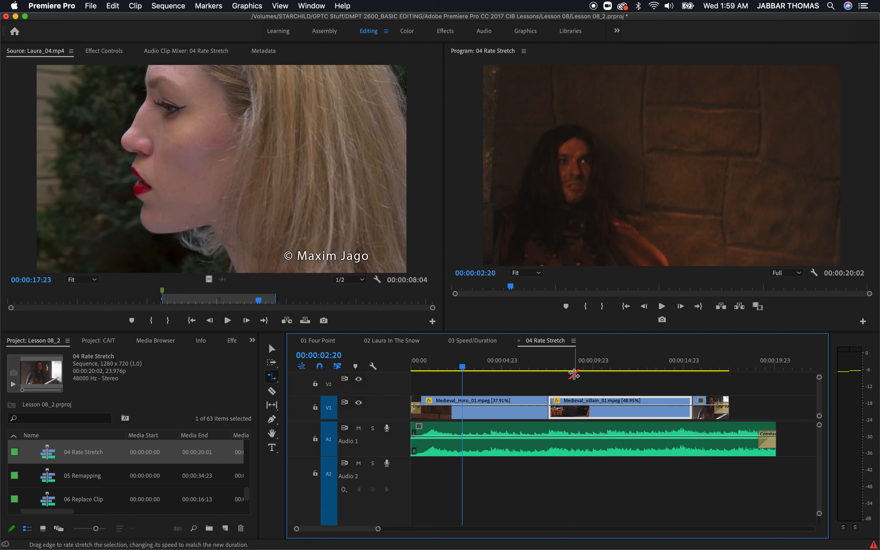
{"action": "left_click", "coordinate": [548, 360]}
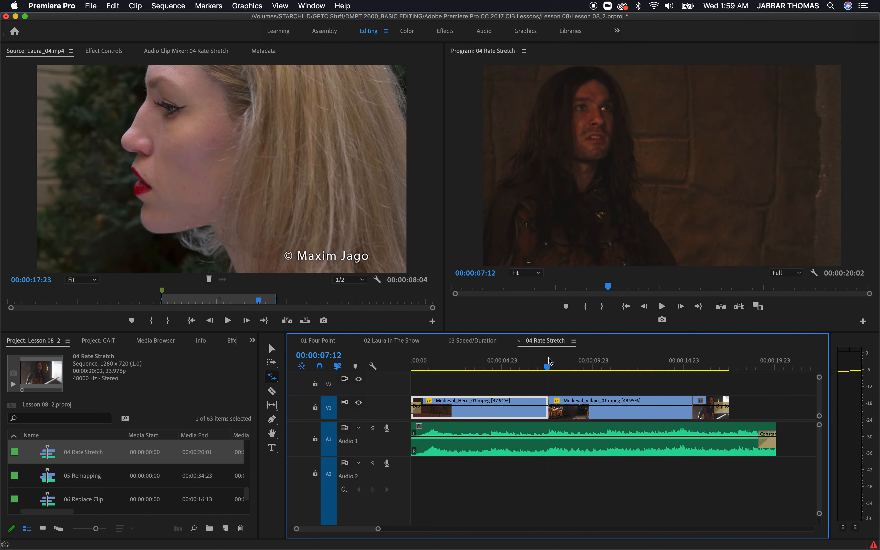
{"action": "key", "text": "space"}
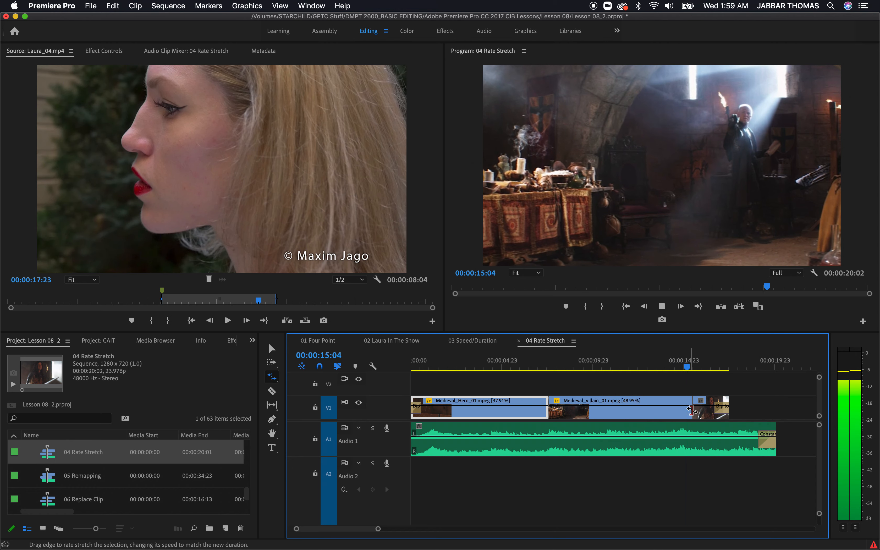
Rate-stretch the last Medieval_Hero_01.mpeg clip to the end of the audio, and place the playhead at the first cut.
{"action": "left_click", "coordinate": [722, 412]}
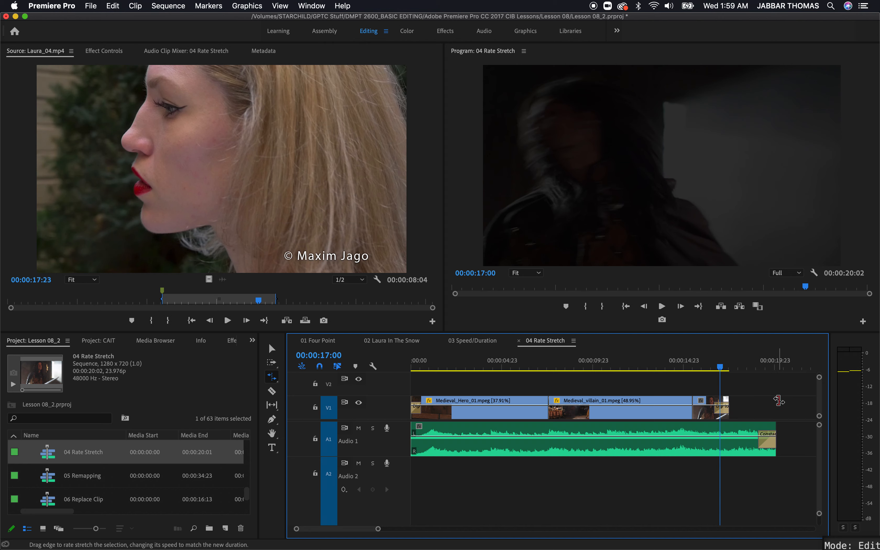
{"action": "left_click_drag", "start_coordinate": [728, 400], "coordinate": [774, 402]}
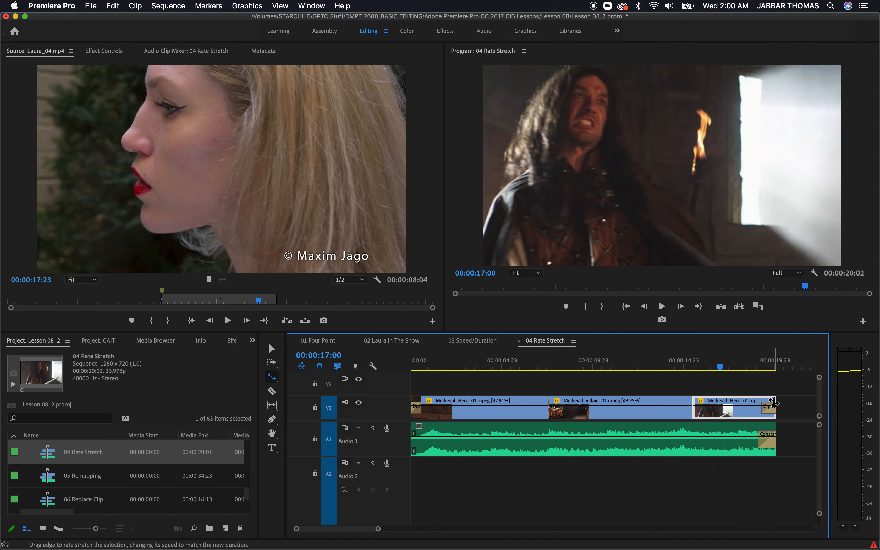
{"action": "left_click", "coordinate": [537, 364]}
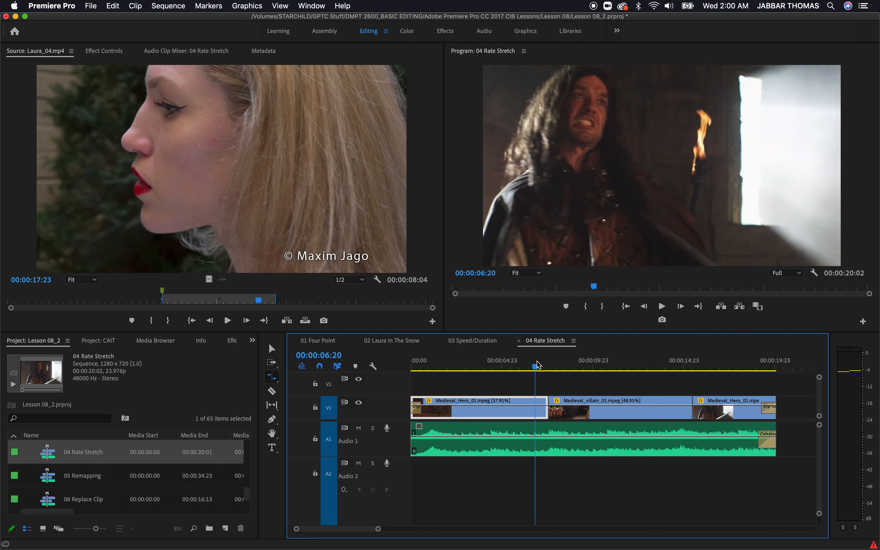
{"action": "left_click", "coordinate": [563, 364]}
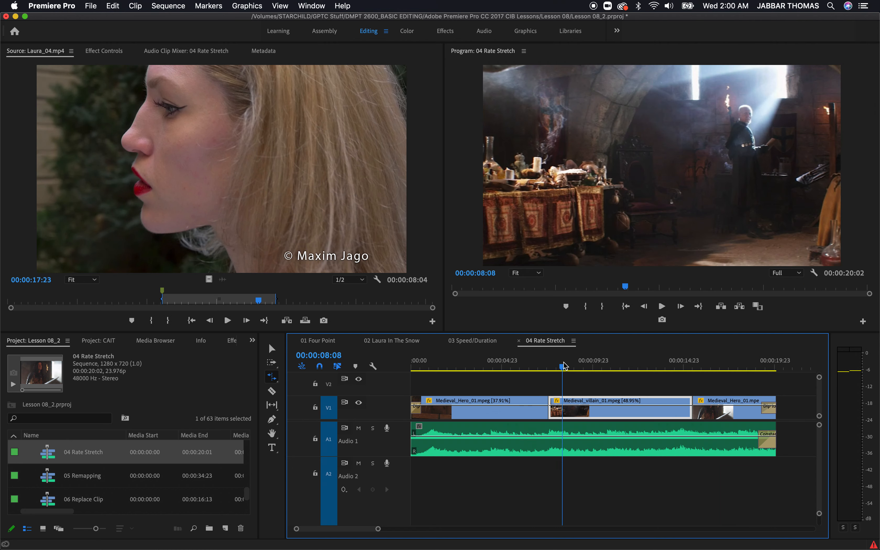
{"action": "left_click_drag", "start_coordinate": [564, 364], "coordinate": [550, 368]}
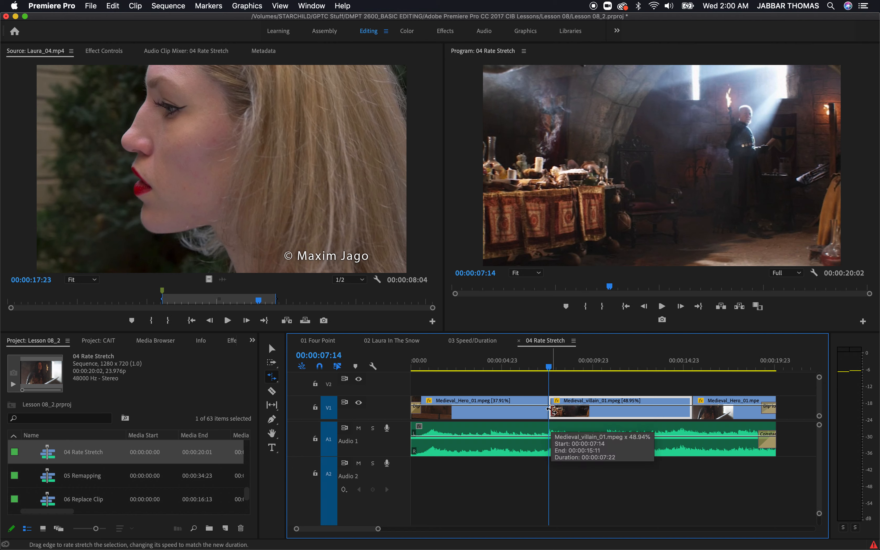
Play the entire sequence from its start to the end to review all three stretched clips.
{"action": "left_click", "coordinate": [516, 368]}
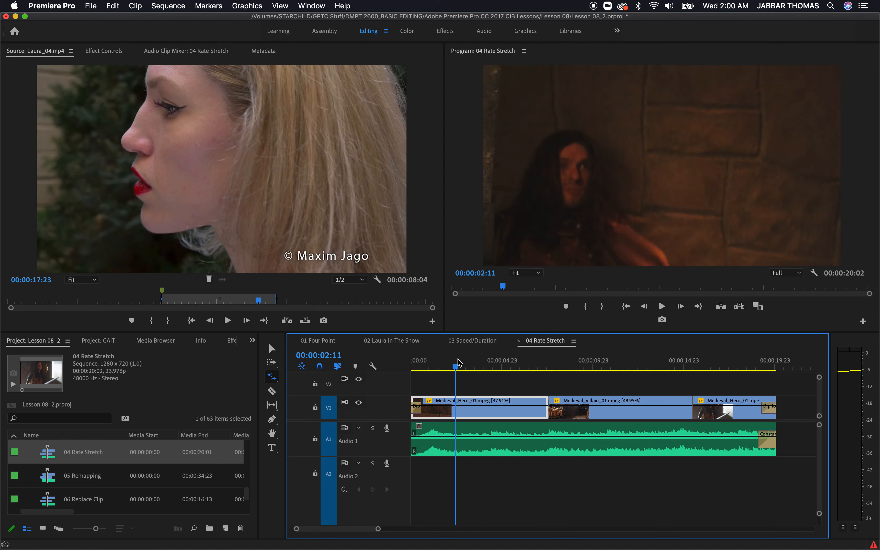
{"action": "left_click_drag", "start_coordinate": [517, 368], "coordinate": [324, 366]}
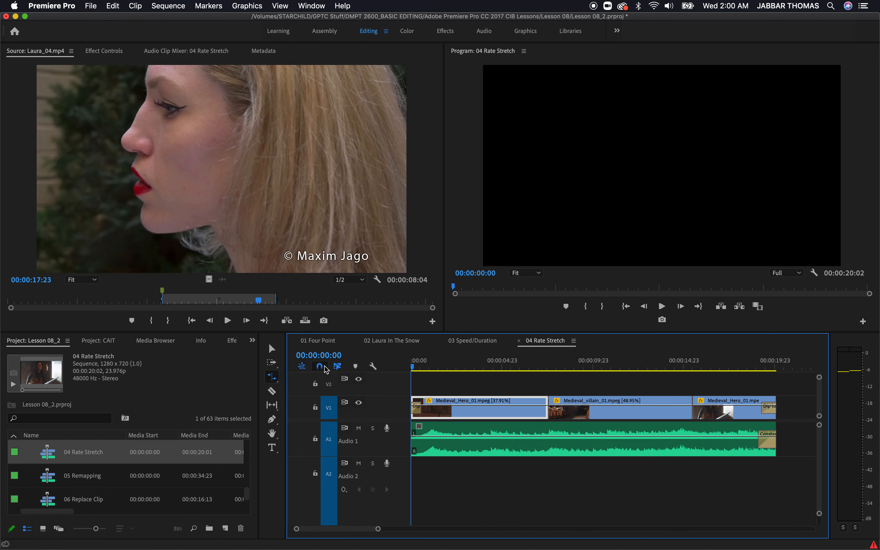
{"action": "key", "text": "space"}
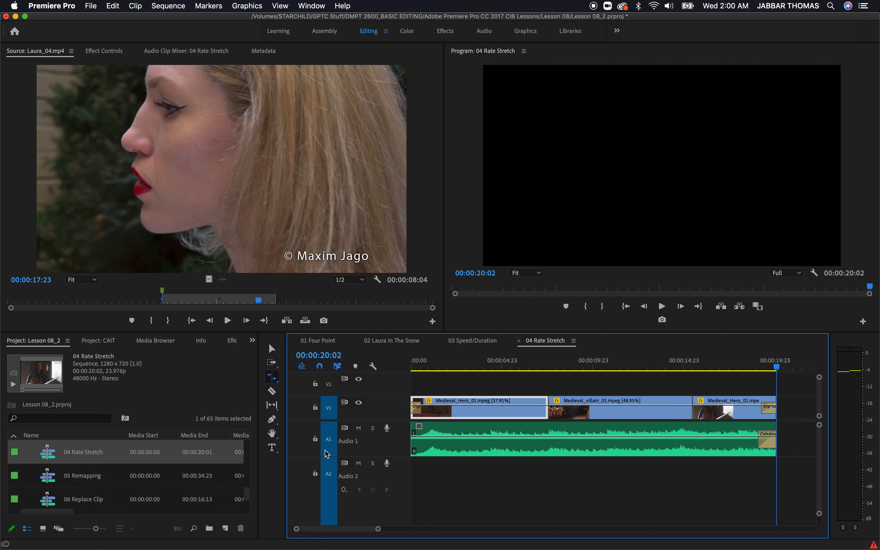
Move the playhead to 00:00:04:23 in the first clip and switch back to the Selection tool.
{"action": "left_click", "coordinate": [501, 369]}
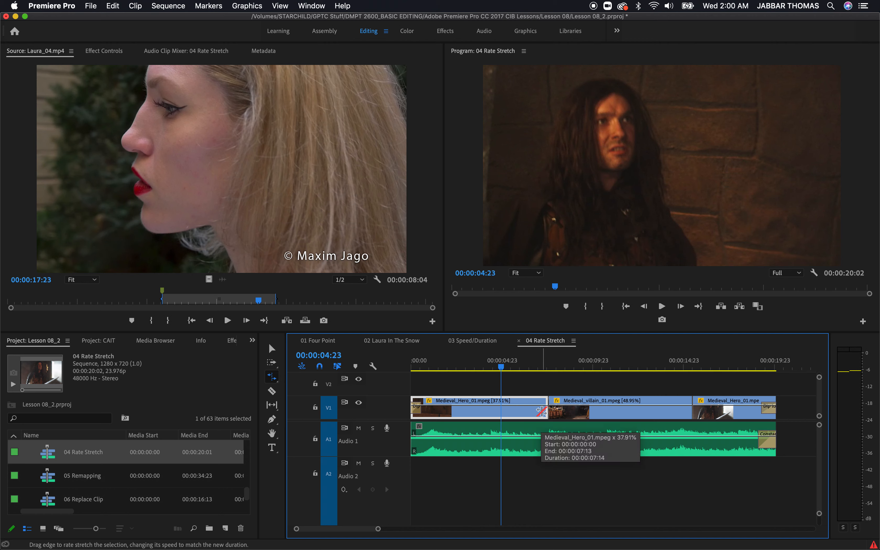
{"action": "left_click", "coordinate": [272, 350]}
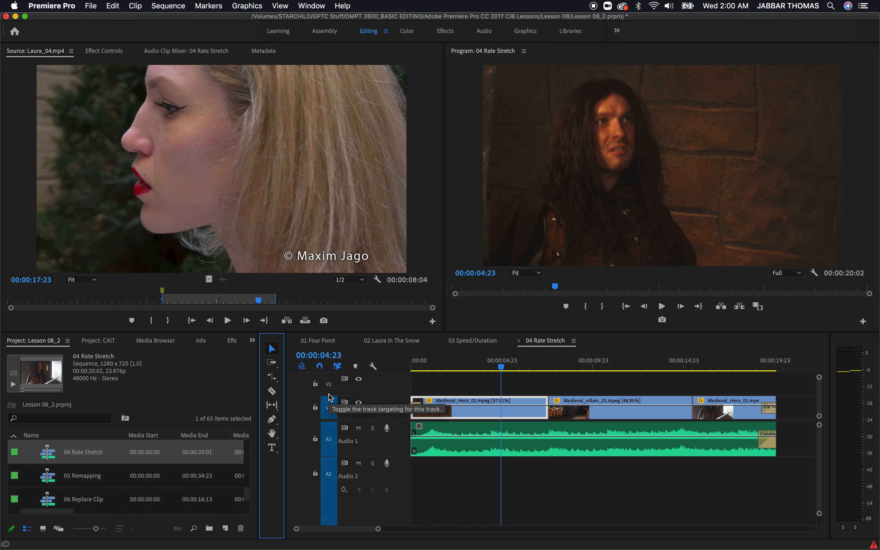